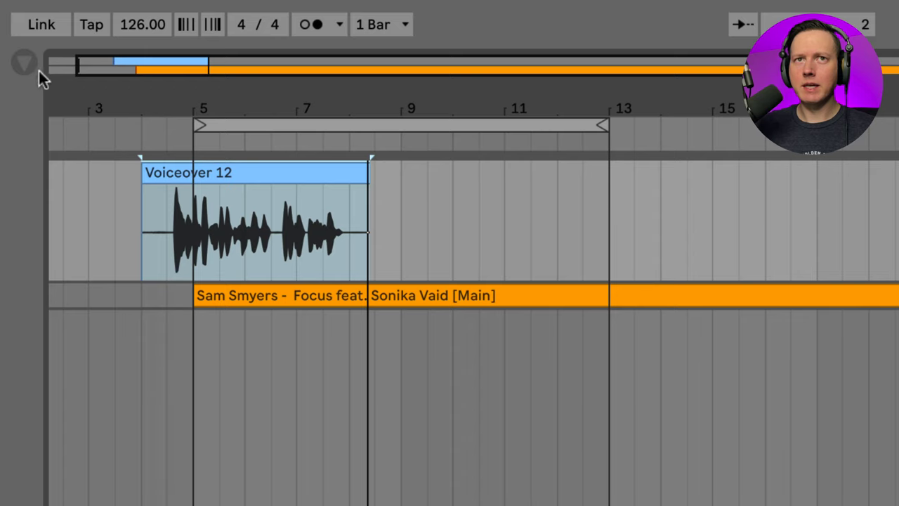
Step: Find EQ Eight among the audio effects, load it onto the Voiceover track and hide the browser
left_click(30, 64)
left_click(131, 65)
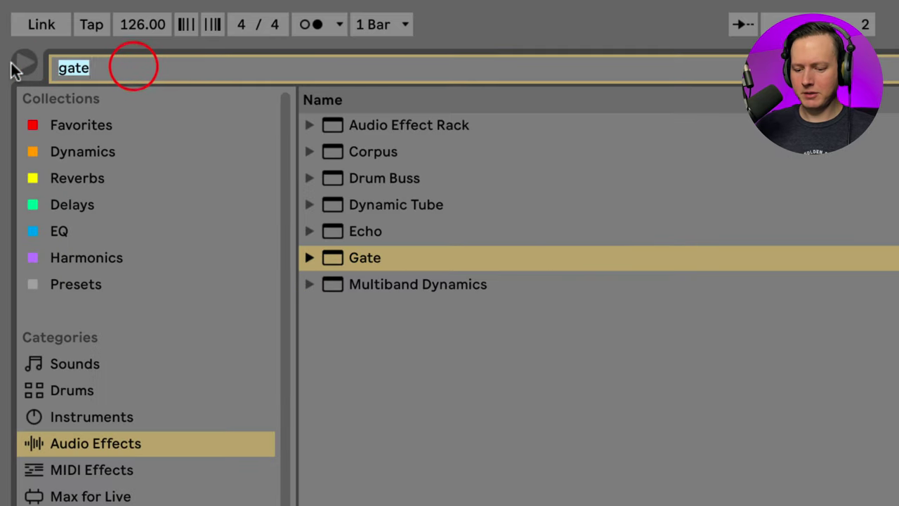
key("BackSpace")
type("eq")
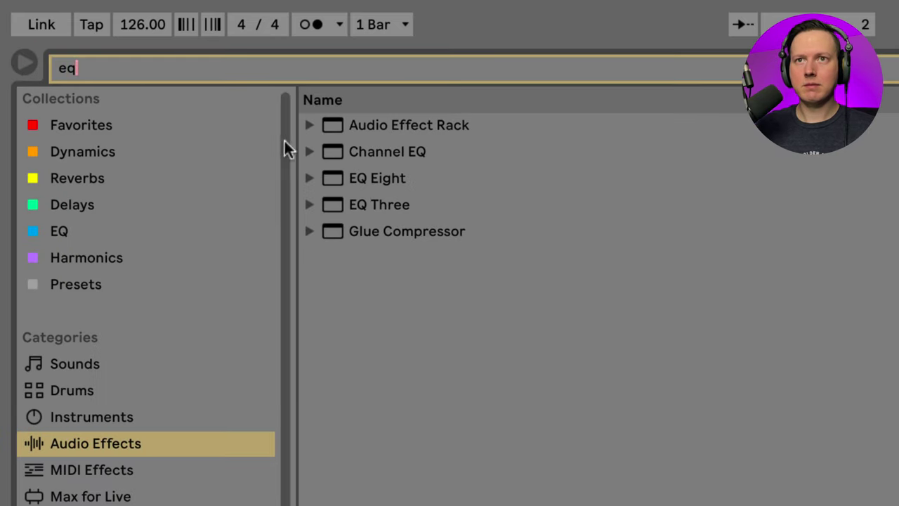
left_click(359, 178)
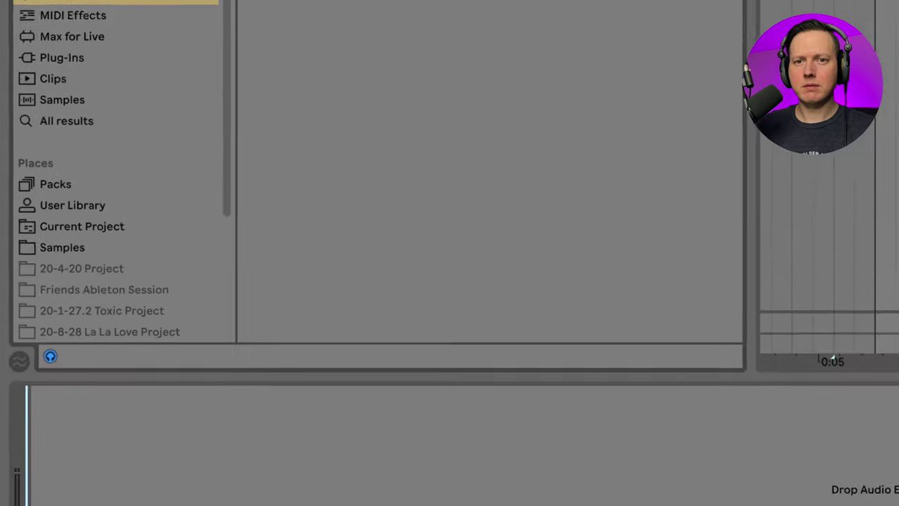
key("Return")
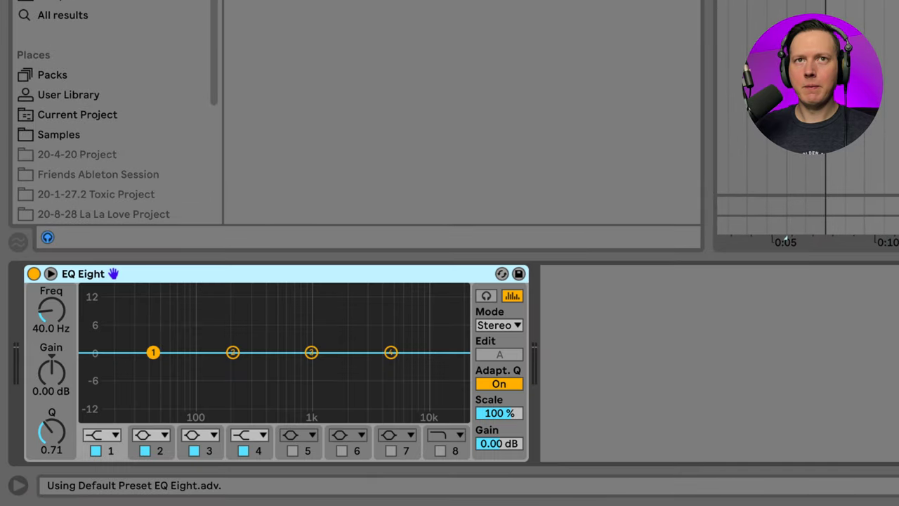
key("ctrl+alt+b")
Step: Make EQ Eight's band 1 a steep x4 low cut at about 98 Hz with Q 0.75, checking it during playback
left_click(85, 435)
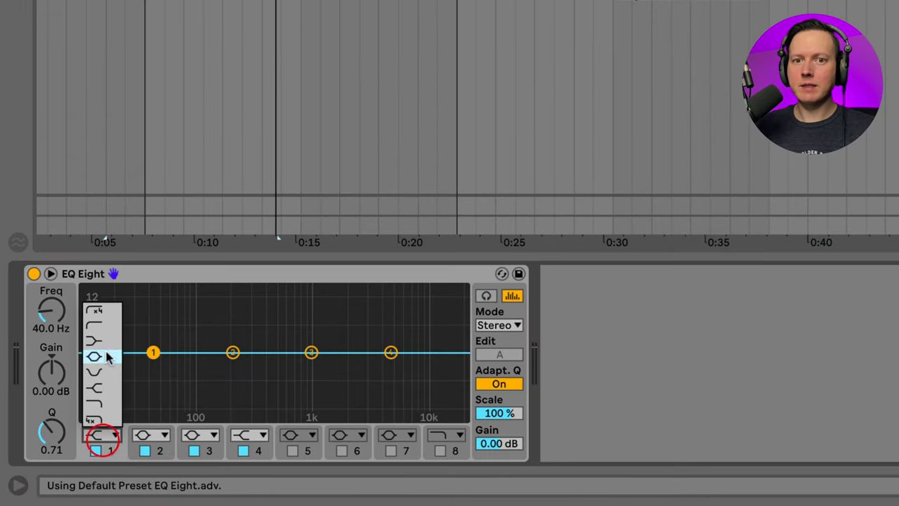
left_click(105, 309)
left_click_drag(153, 367, 198, 365)
key("space")
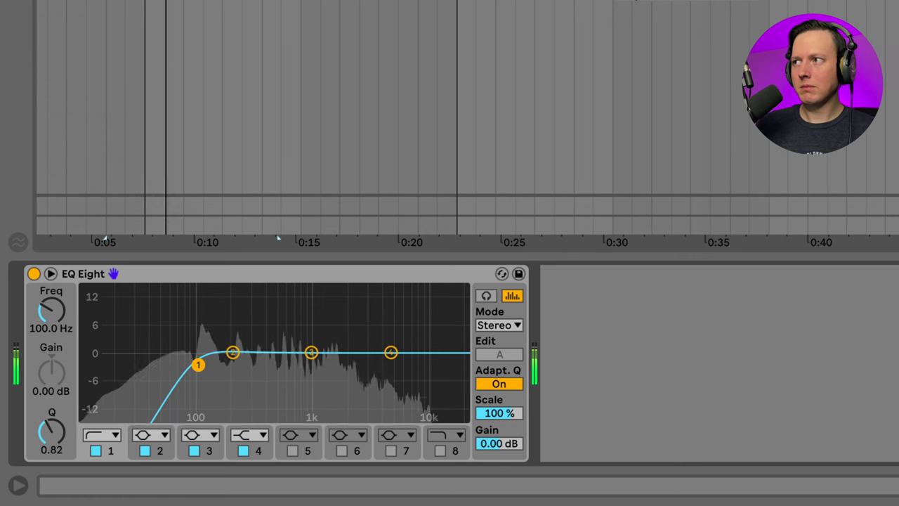
left_click_drag(198, 366, 197, 367)
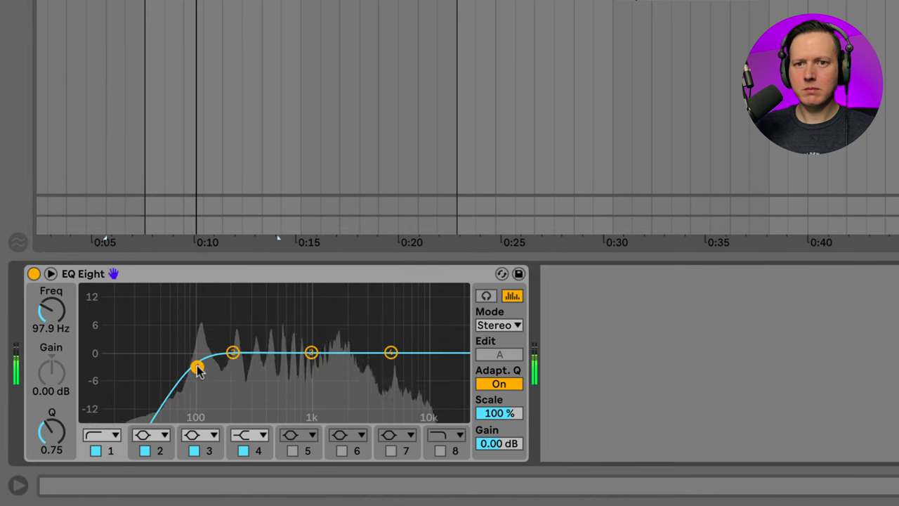
left_click(179, 267)
key("space")
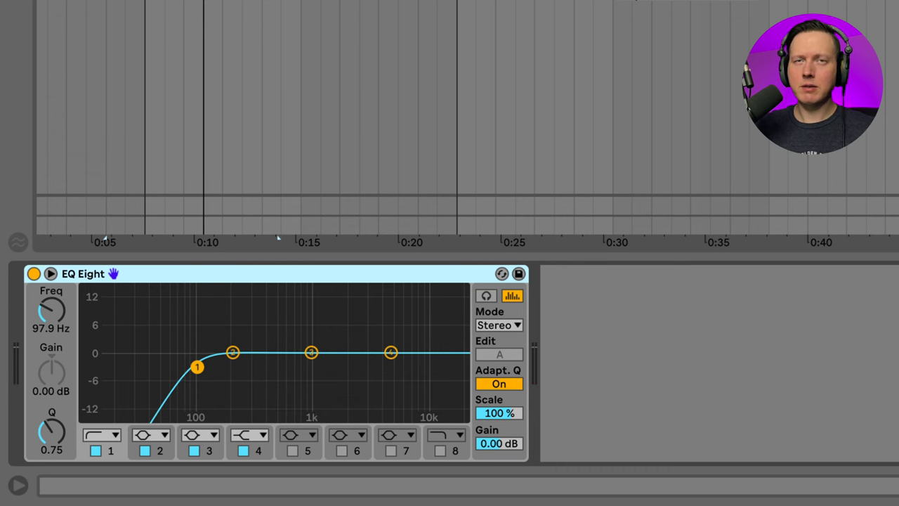
Step: Add a Compressor after EQ Eight and set its ratio to 5.73:1, attack to 0.04 ms and threshold to about -10.9 dB
key("ctrl+alt+b")
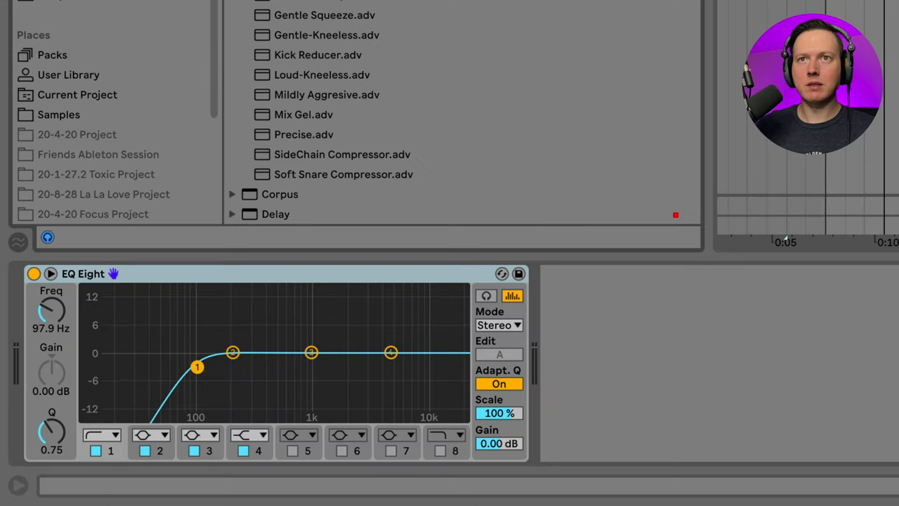
scroll(456, 113, "down", 2)
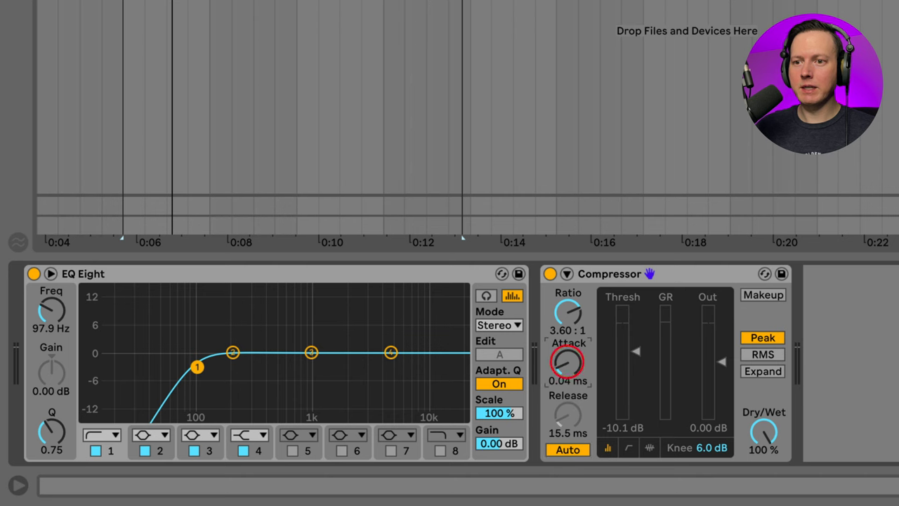
left_click_drag(568, 311, 568, 299)
mouse_move(635, 352)
left_mouse_down()
mouse_move(635, 367)
mouse_move(635, 352)
left_mouse_up()
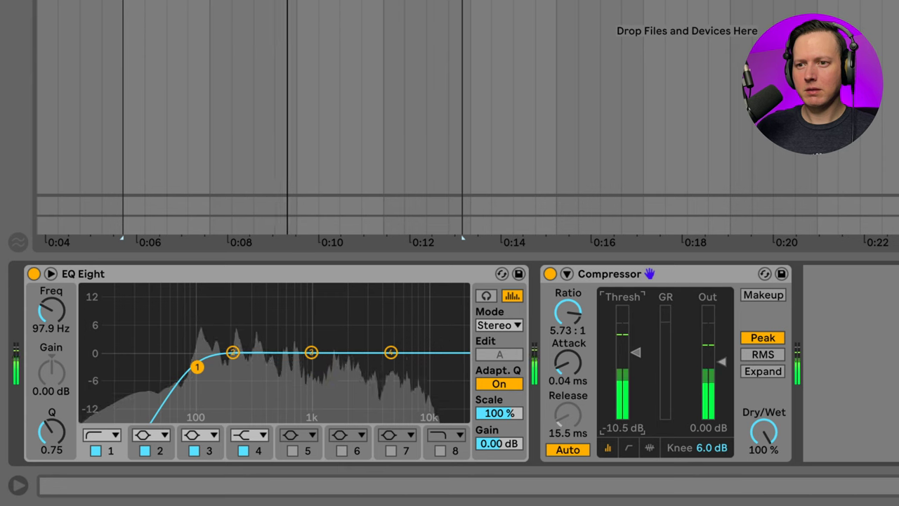
Step: Set the Compressor's knee to 13 dB and lookahead to 1 ms in the transfer curve view, and return to the collapsed view
left_click(629, 448)
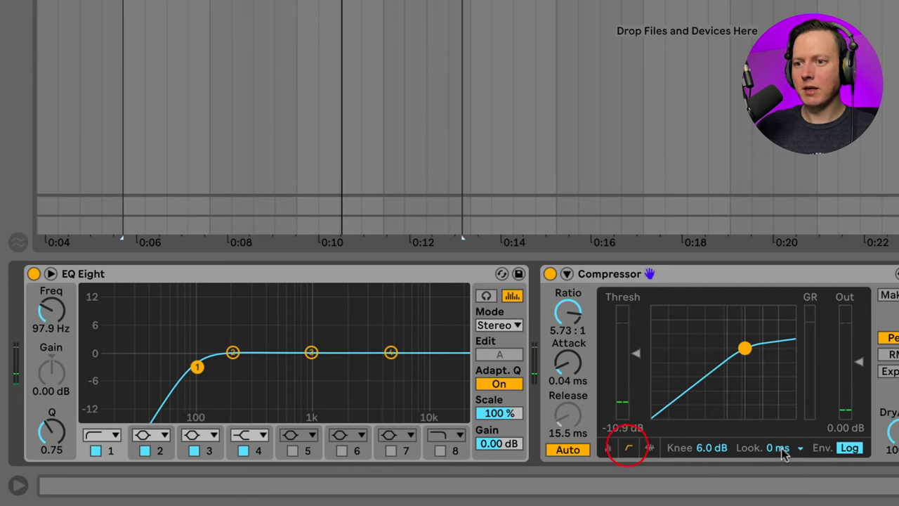
left_click_drag(702, 448, 703, 435)
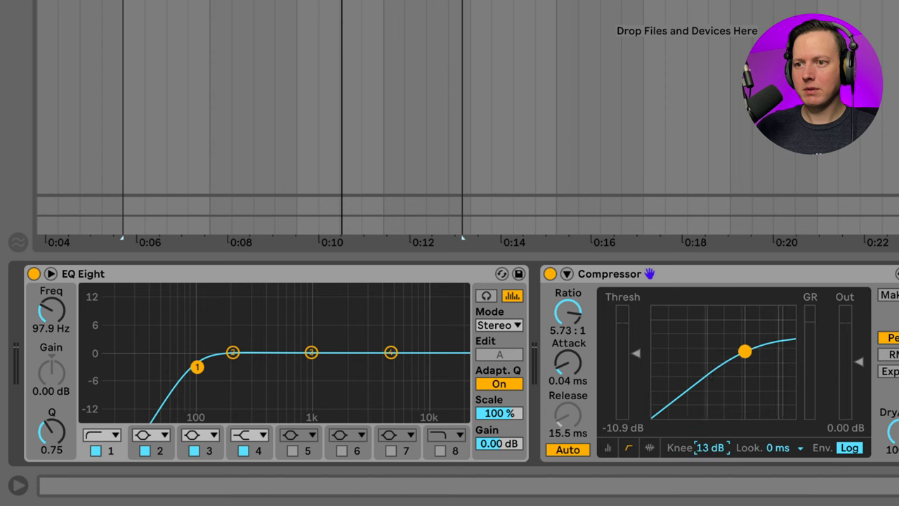
left_click(780, 450)
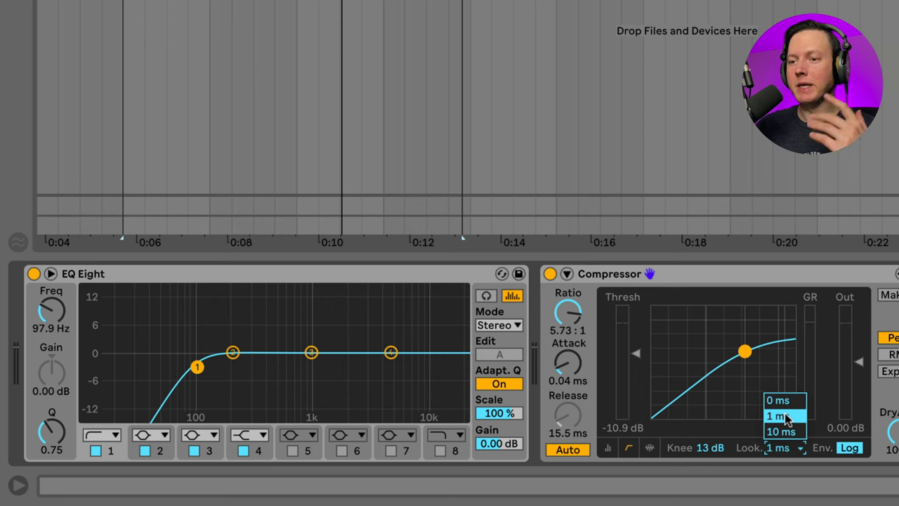
left_click(787, 417)
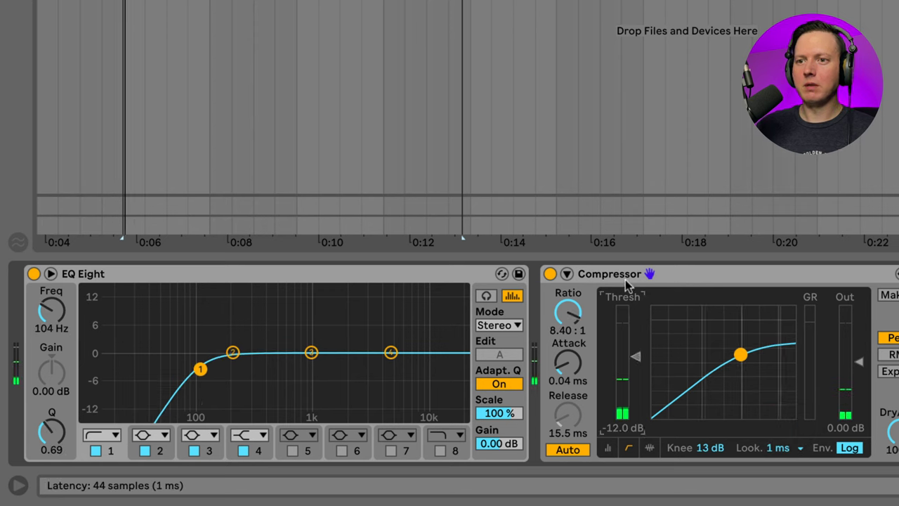
left_click(607, 448)
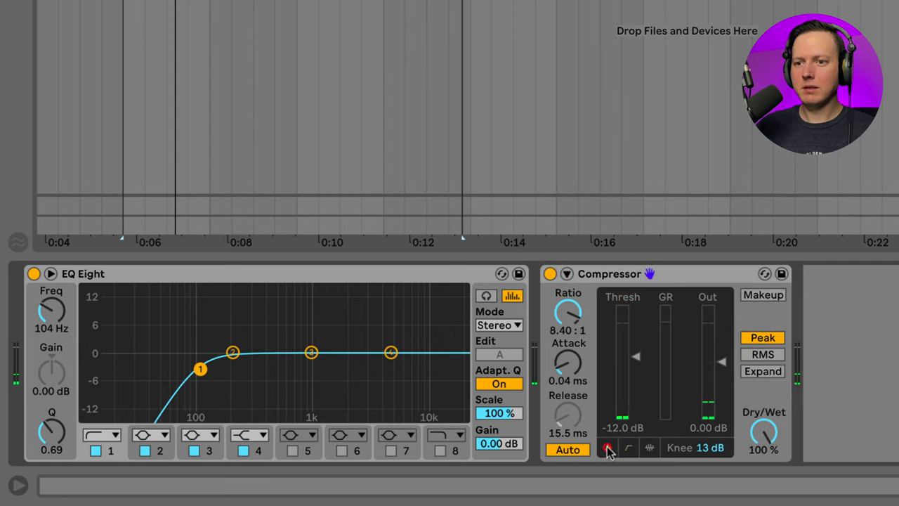
left_click(637, 274)
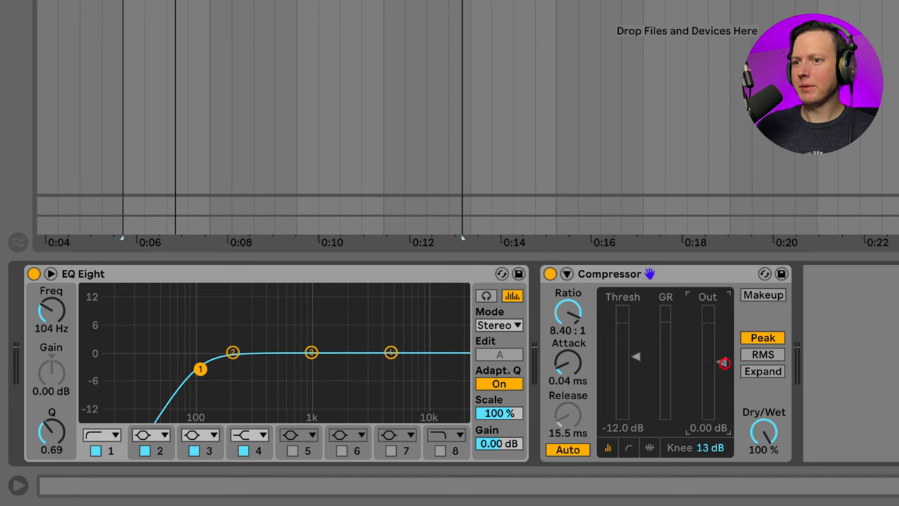
Step: During playback, raise the Compressor's output gain to 4.95 dB and lower its threshold to -17.5 dB
key("space")
left_click_drag(724, 362, 724, 355)
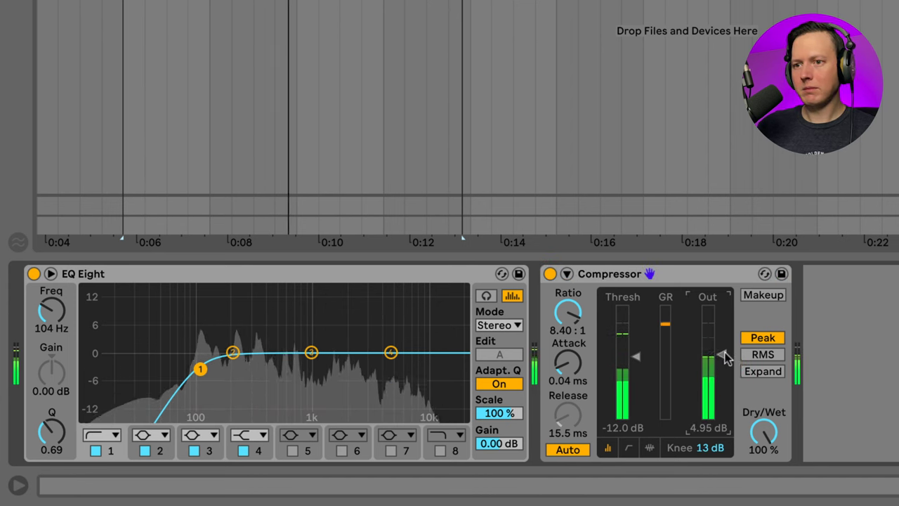
mouse_move(636, 356)
left_mouse_down()
mouse_move(635, 372)
mouse_move(636, 359)
left_mouse_up()
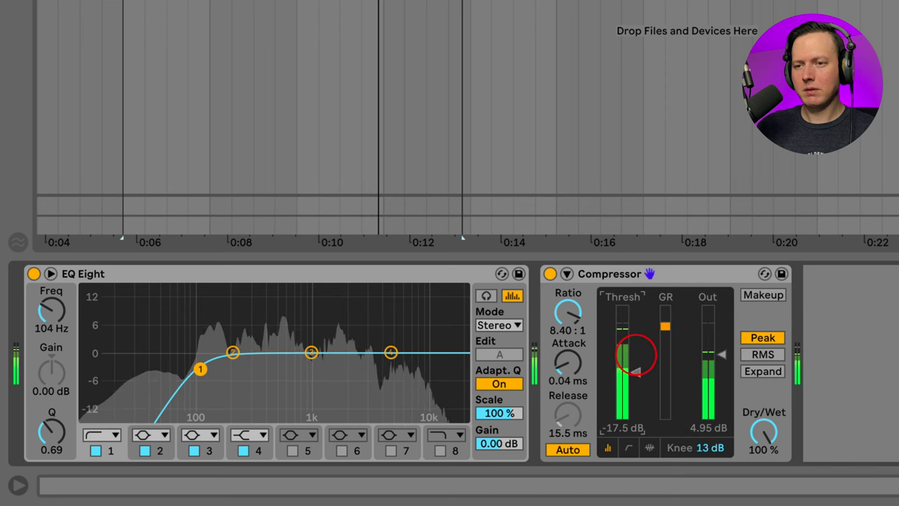
left_click(721, 351)
key("space")
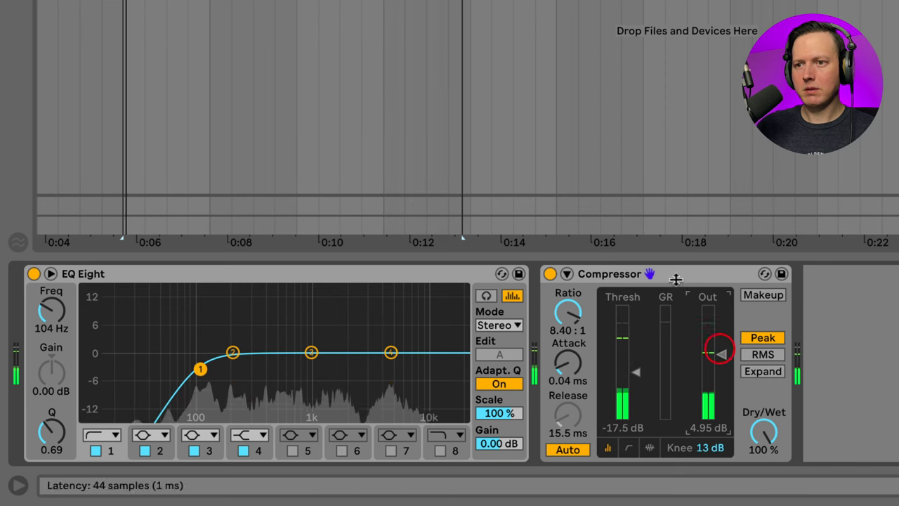
Step: Duplicate the Compressor to the end of the Voiceover track's device chain
left_click(653, 276)
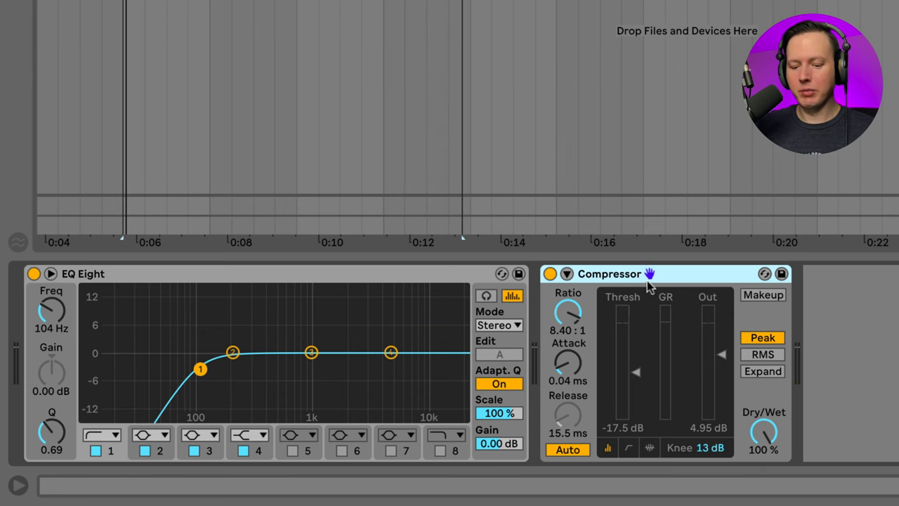
left_click_drag(645, 276, 859, 283)
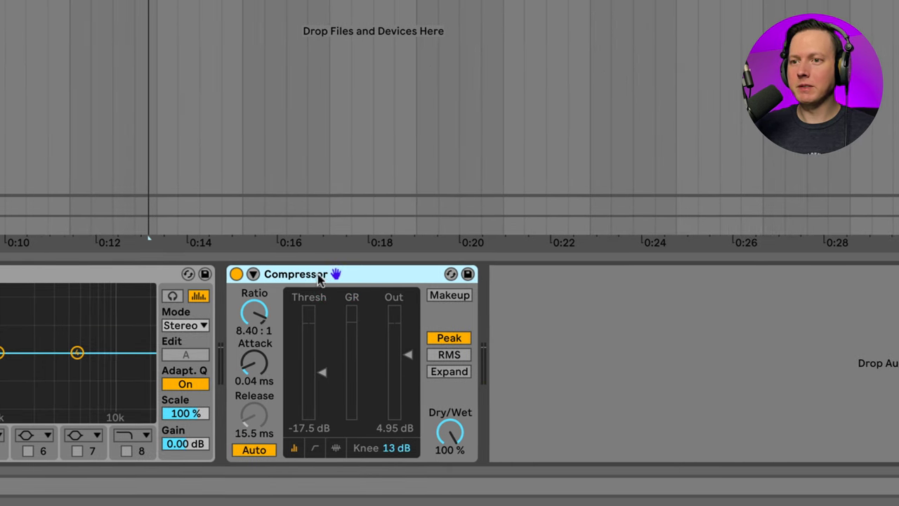
left_click_drag(558, 309, 555, 316)
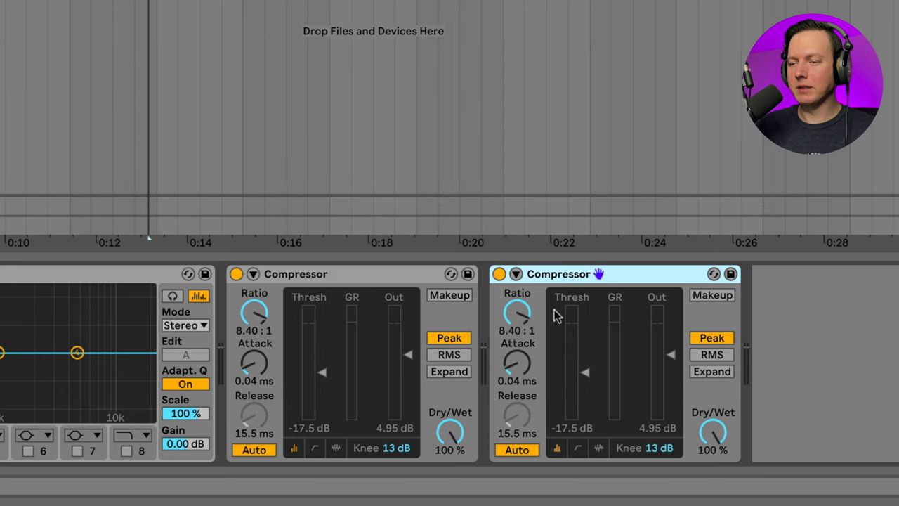
left_click(350, 273)
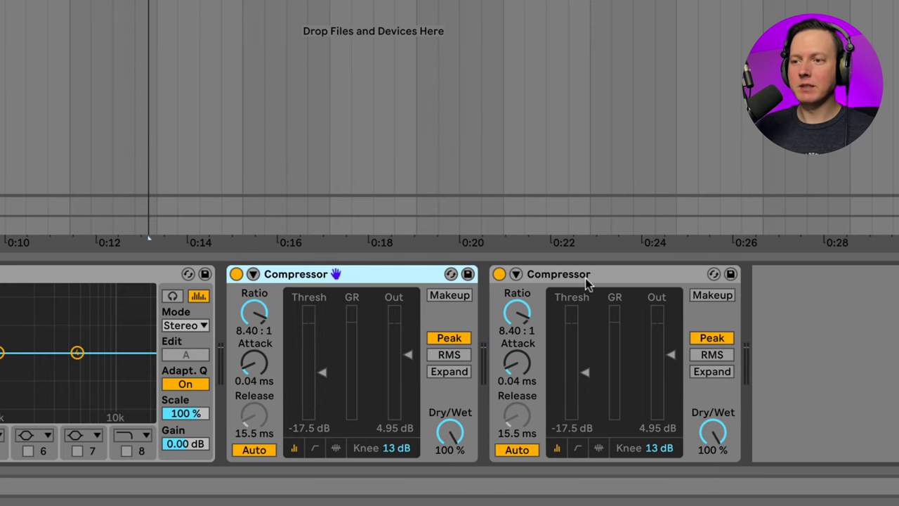
Step: Set the second Compressor to 4.67:1, threshold -16.8 dB and output 10.2 dB, and the first to threshold -13.4 dB and output 0.99 dB
left_click(587, 277)
left_click_drag(519, 309, 524, 316)
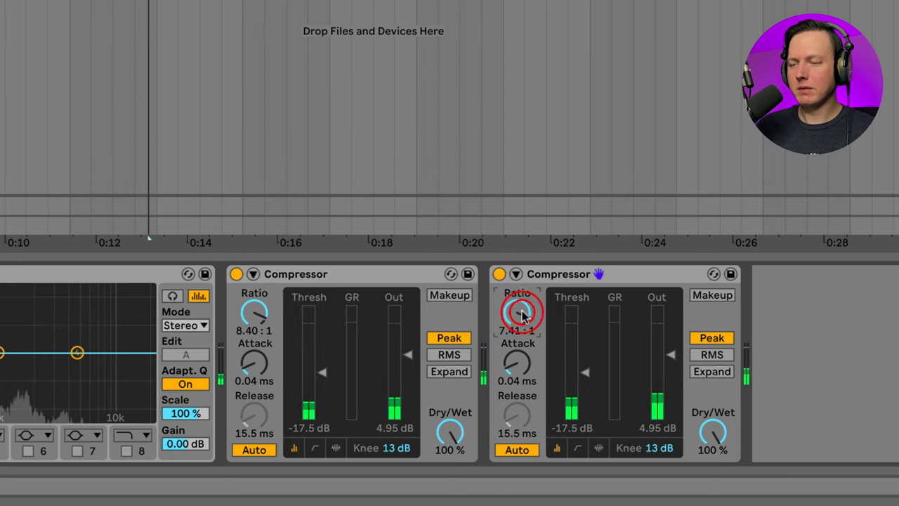
left_click_drag(672, 355, 672, 360)
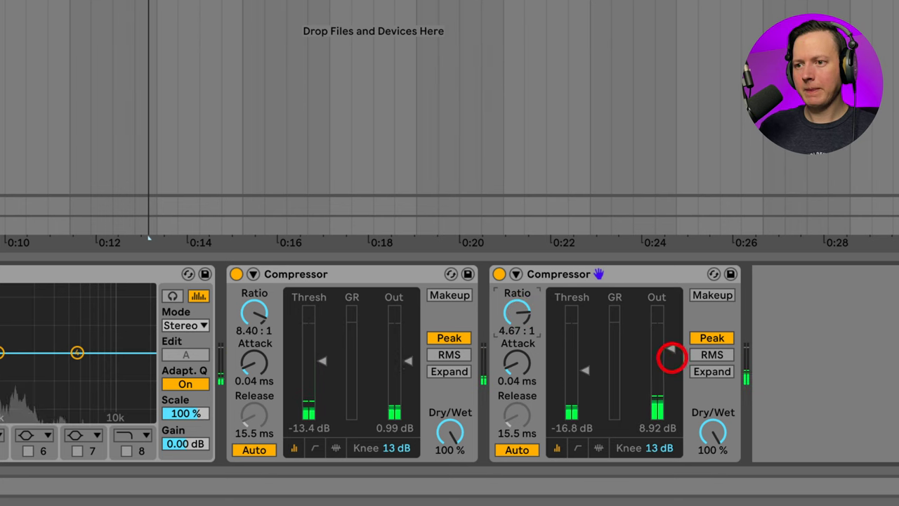
key("space")
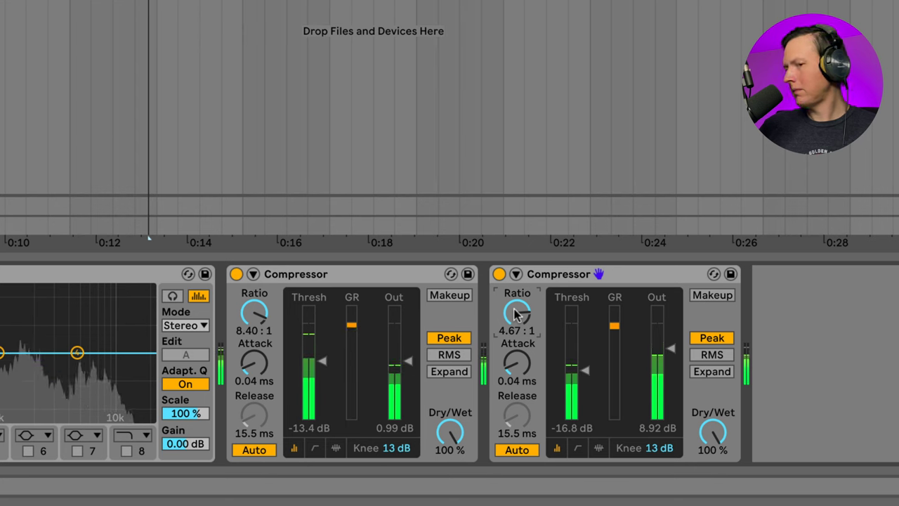
left_click_drag(671, 348, 670, 346)
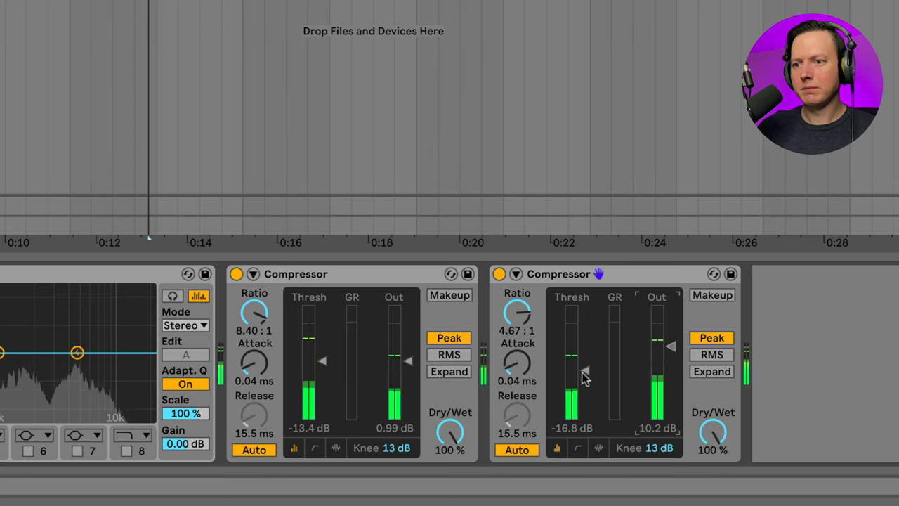
left_click(380, 262)
key("space")
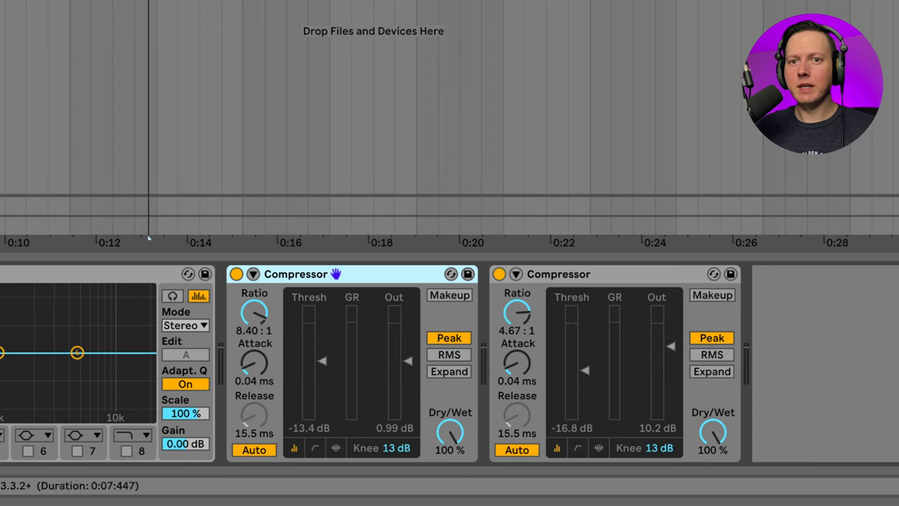
Step: Copy EQ Eight to after the second Compressor and lower the copy's band 1 low cut to about 53 Hz
left_click_drag(119, 275, 733, 325)
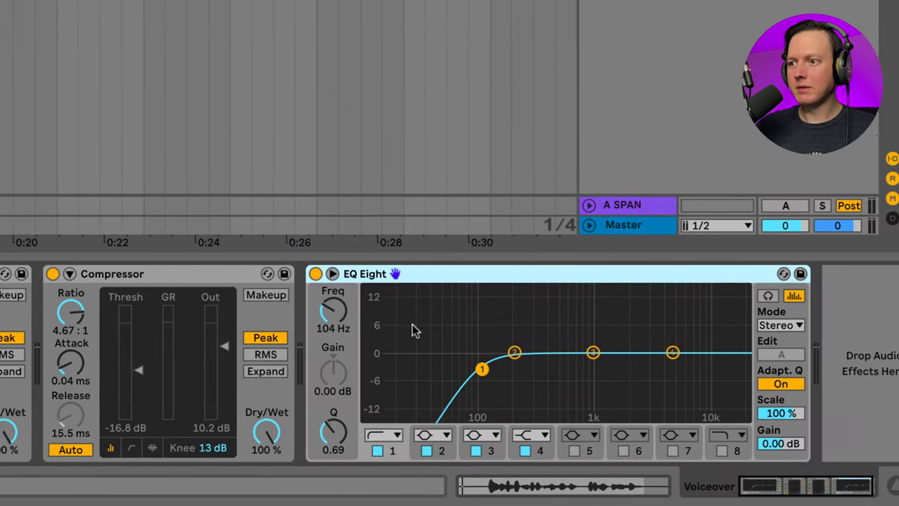
left_click_drag(443, 369, 438, 364)
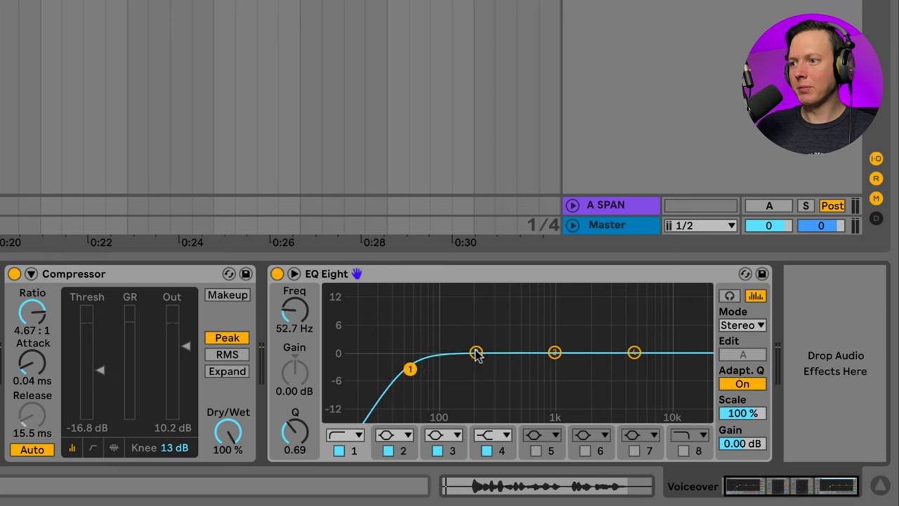
Step: In the second EQ Eight, boost band 2 about 2.6 dB at 163 Hz and cut band 3 to -0.48 dB at 808 Hz
mouse_move(477, 354)
left_mouse_down()
mouse_move(449, 368)
mouse_move(445, 344)
mouse_move(466, 342)
left_mouse_up()
left_click_drag(554, 352, 543, 357)
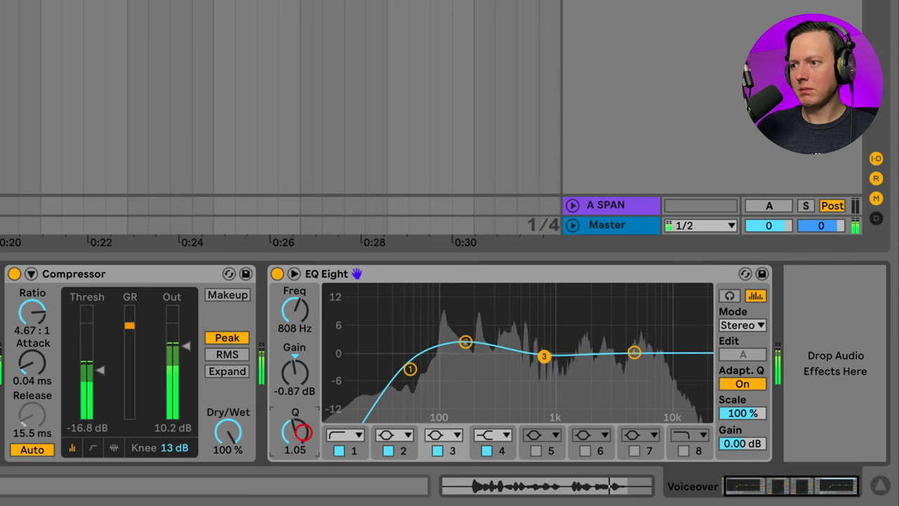
left_click_drag(295, 373, 295, 369)
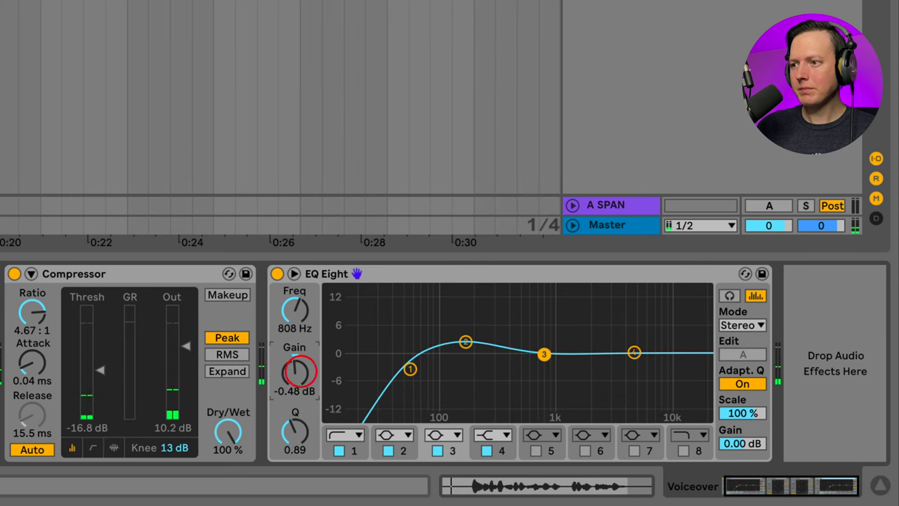
Step: Narrow the second EQ Eight's band 2 to Q 2.49 and move it to about 198 Hz with 2.85 dB gain
left_click(464, 340)
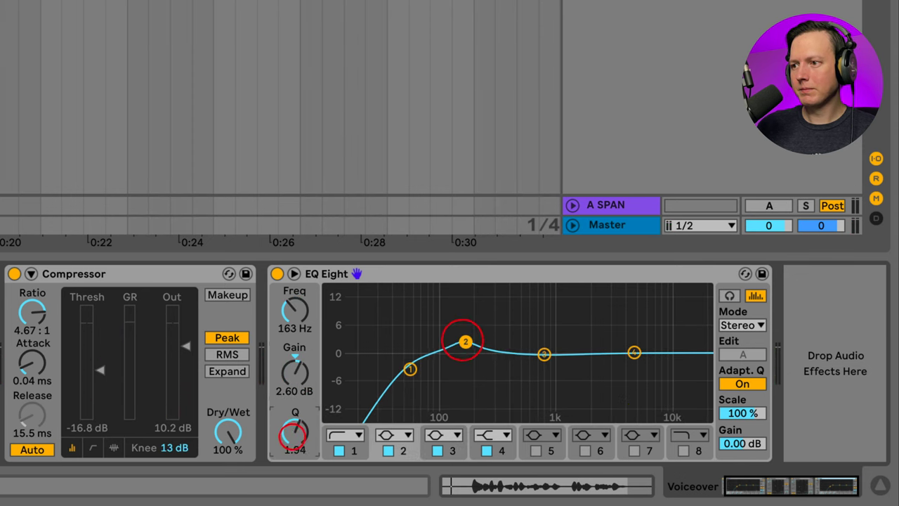
left_click_drag(293, 436, 294, 422)
left_click_drag(466, 341, 456, 341)
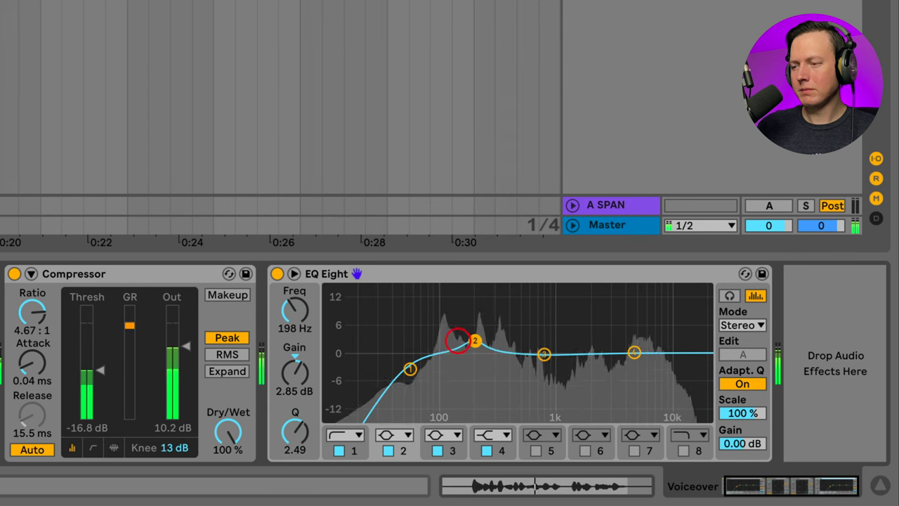
Step: In the second EQ Eight, cut band 3 by 1.61 dB at 653 Hz and set band 2 to 190 Hz with 1.86 dB gain
mouse_move(544, 354)
left_mouse_down()
mouse_move(646, 328)
mouse_move(566, 334)
mouse_move(534, 359)
left_mouse_up()
left_click(475, 340)
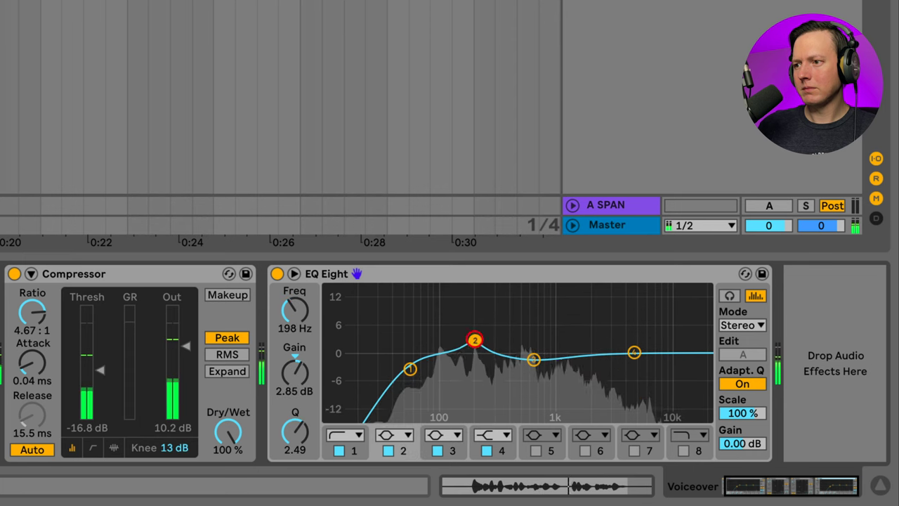
left_click_drag(475, 340, 467, 345)
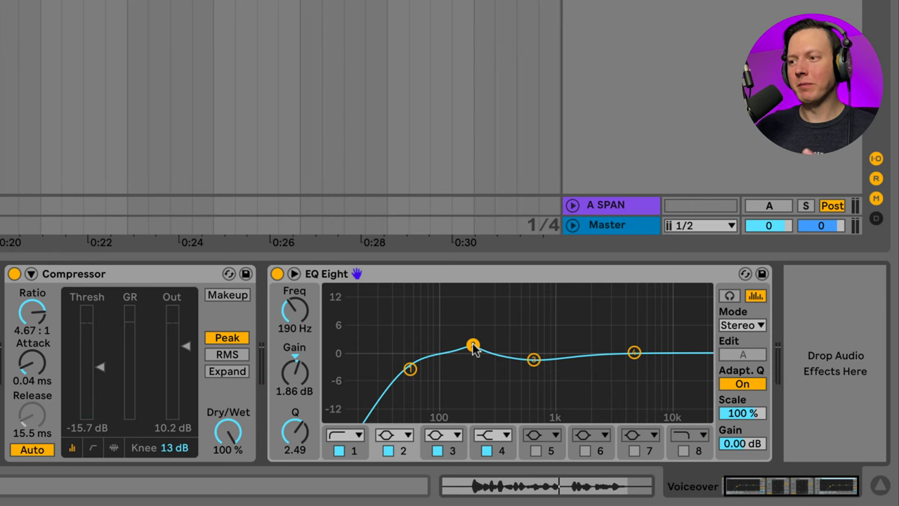
left_click(534, 360)
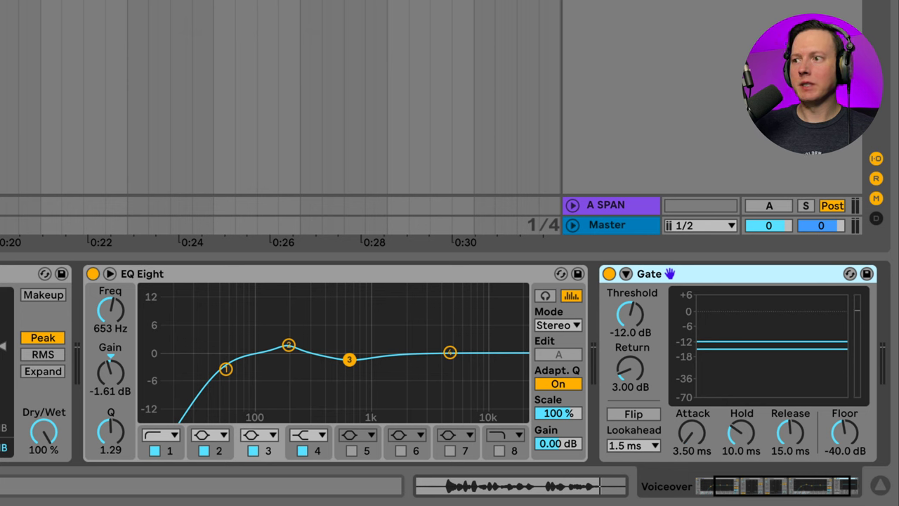
Step: During playback, set the Gate's threshold to -22.8 dB, return to 7.62 dB and floor to -41.7 dB
key("space")
left_click_drag(630, 314, 630, 340)
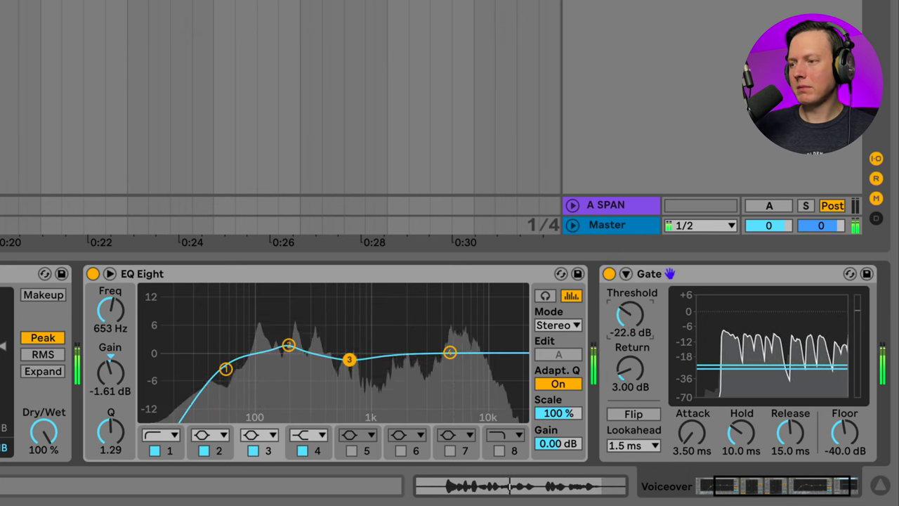
left_click_drag(627, 371, 628, 362)
left_click_drag(843, 433, 841, 436)
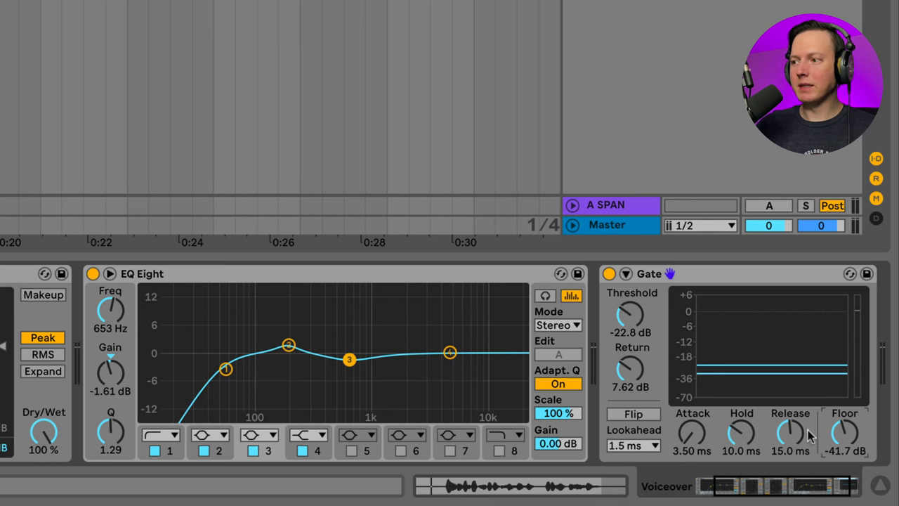
Step: Play the voiceover again and lower the Gate's floor to -49.4 dB and its threshold to -30.0 dB
key("space")
left_click_drag(815, 434, 845, 441)
left_click_drag(629, 314, 629, 339)
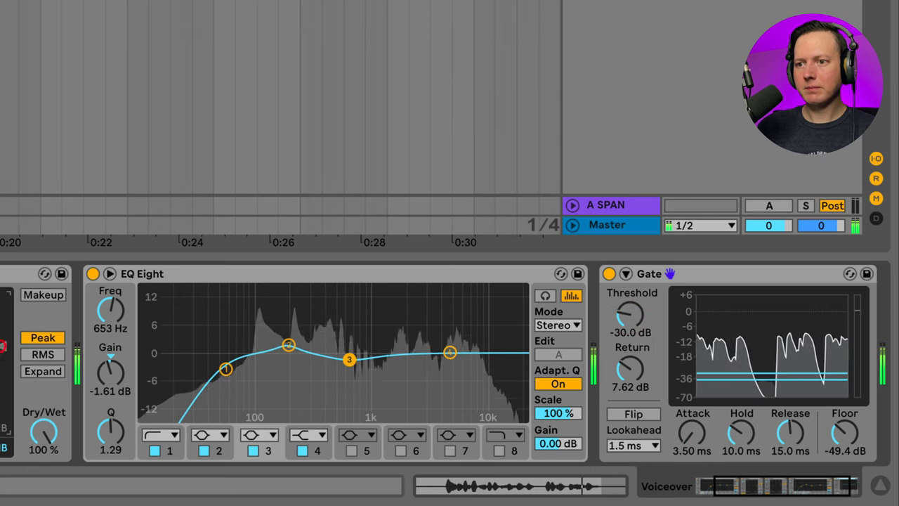